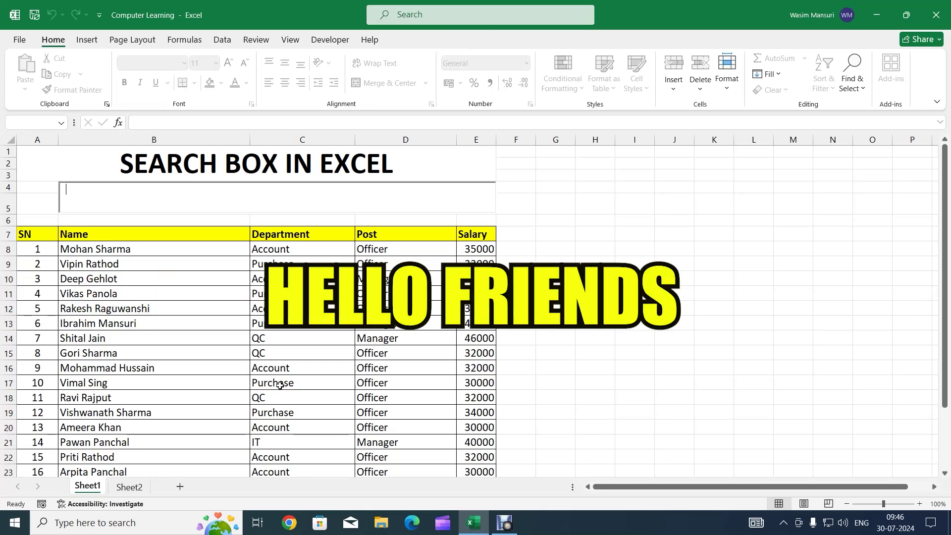
- Tick Developer under Main Tabs in Excel Options' Customize Ribbon and apply it
type("o")
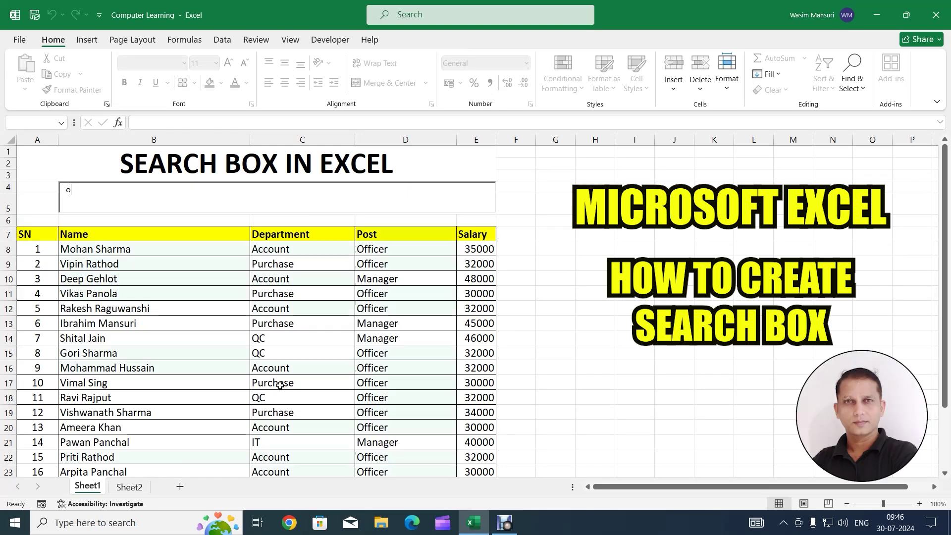
type("fficer")
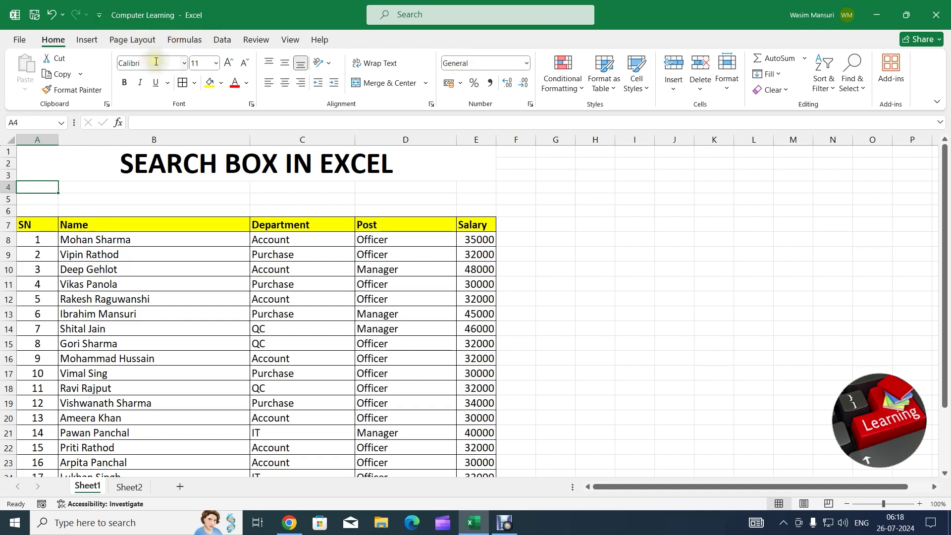
left_click(22, 43)
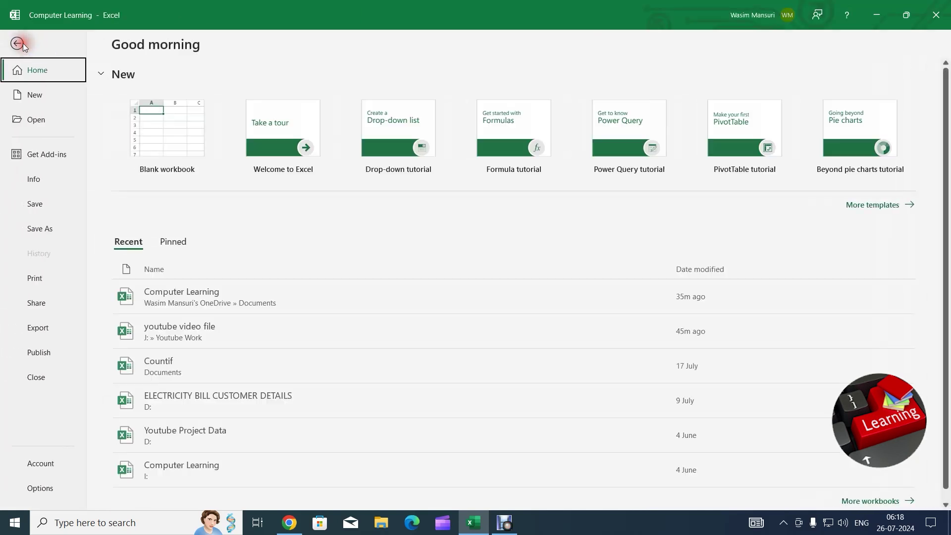
left_click(43, 490)
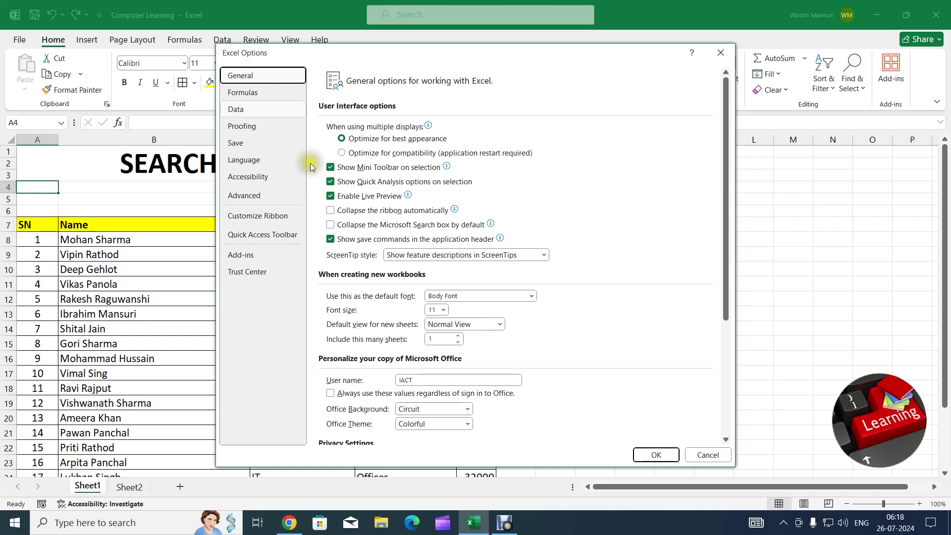
left_click(258, 224)
left_click(271, 218)
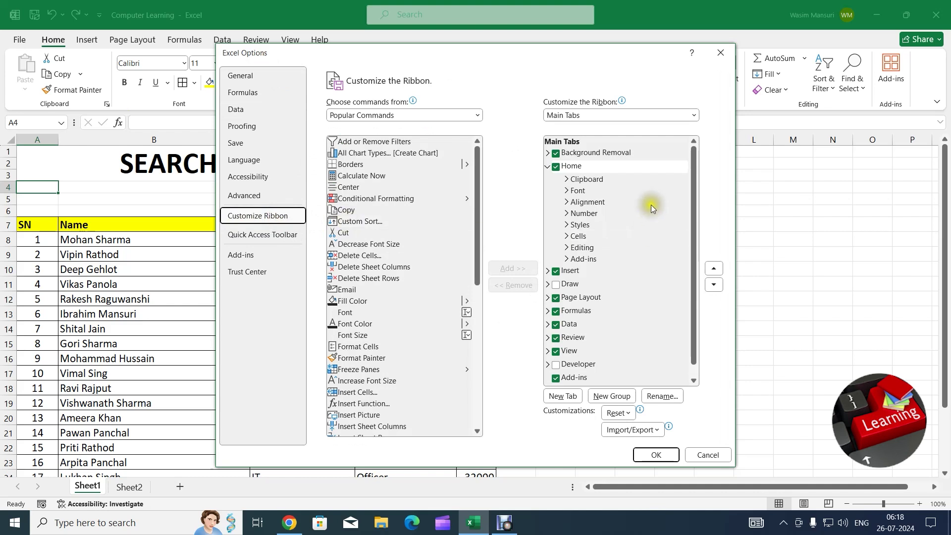
left_click(566, 170)
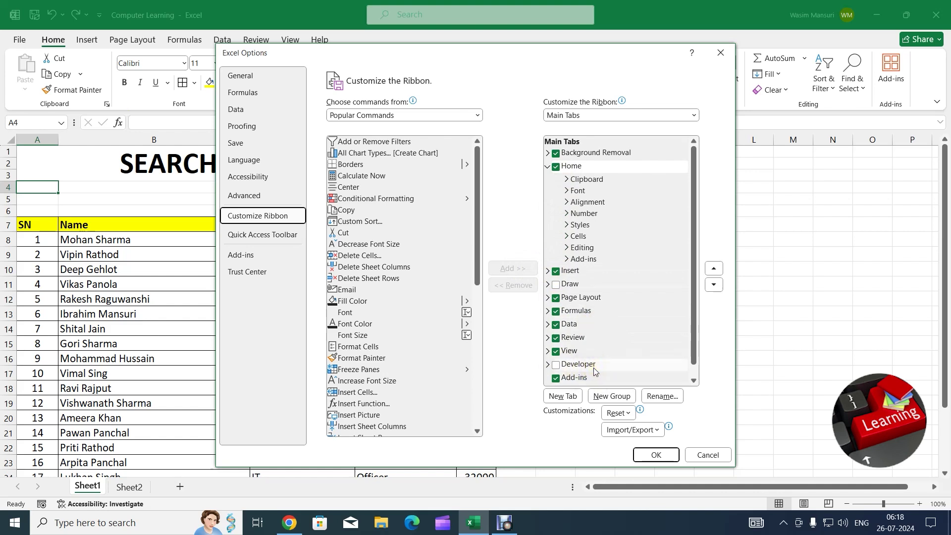
left_click(556, 365)
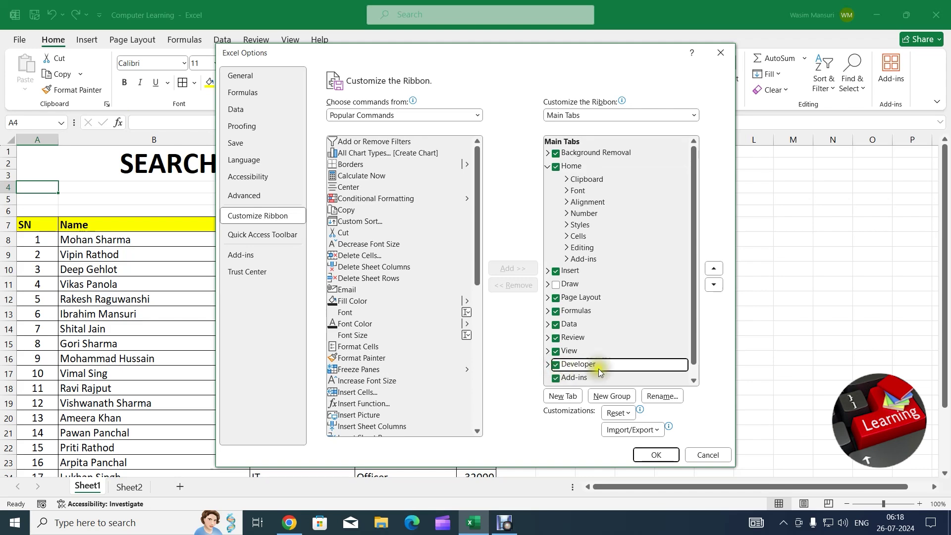
left_click(663, 456)
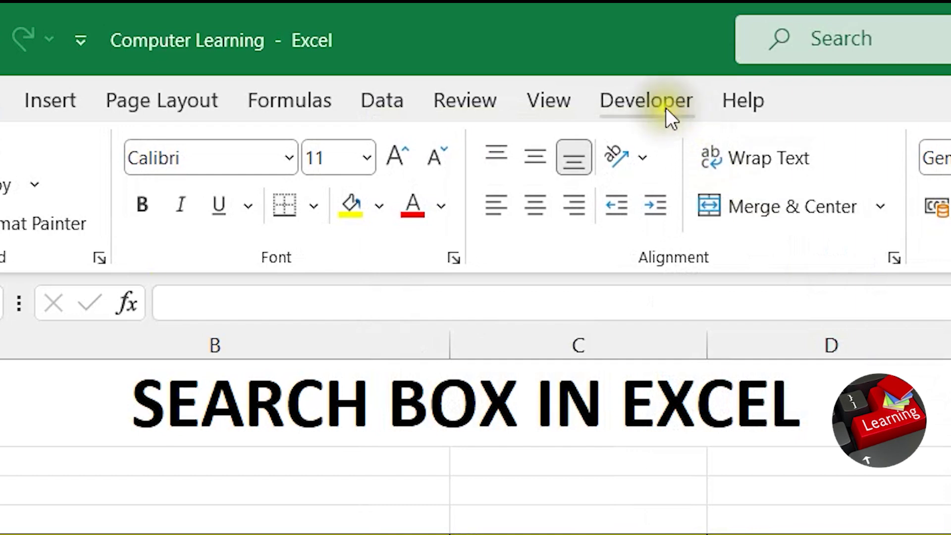
- Merge and center cells B4:E5 beneath the title into one block
left_click(640, 109)
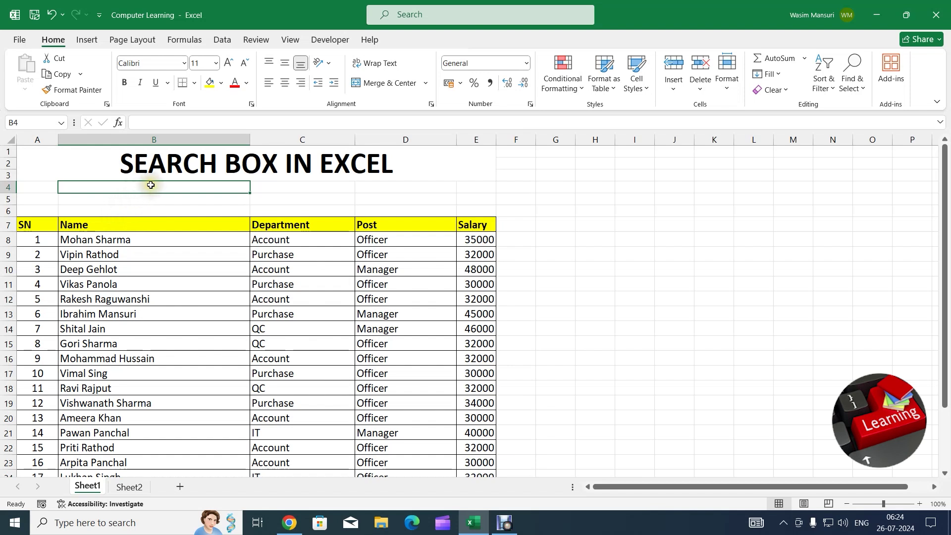
left_click_drag(137, 190, 468, 200)
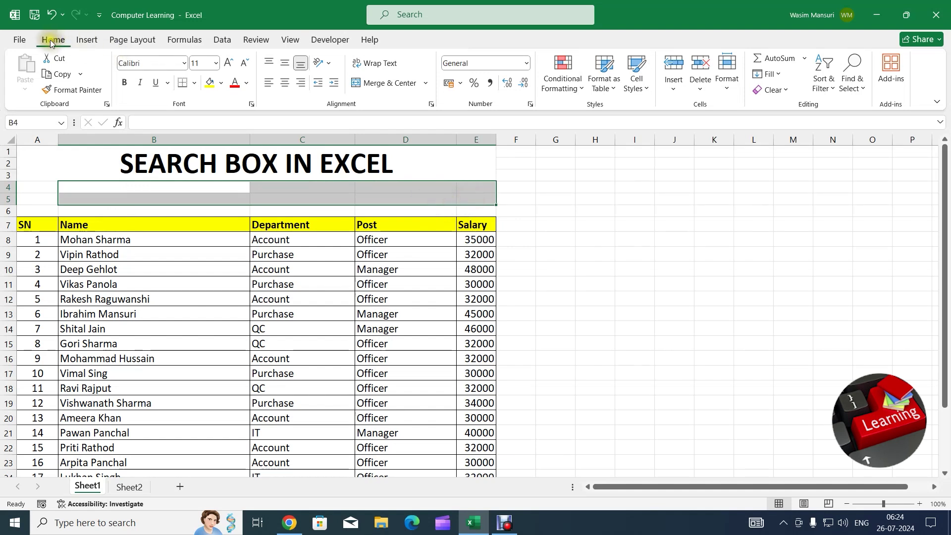
left_click(391, 84)
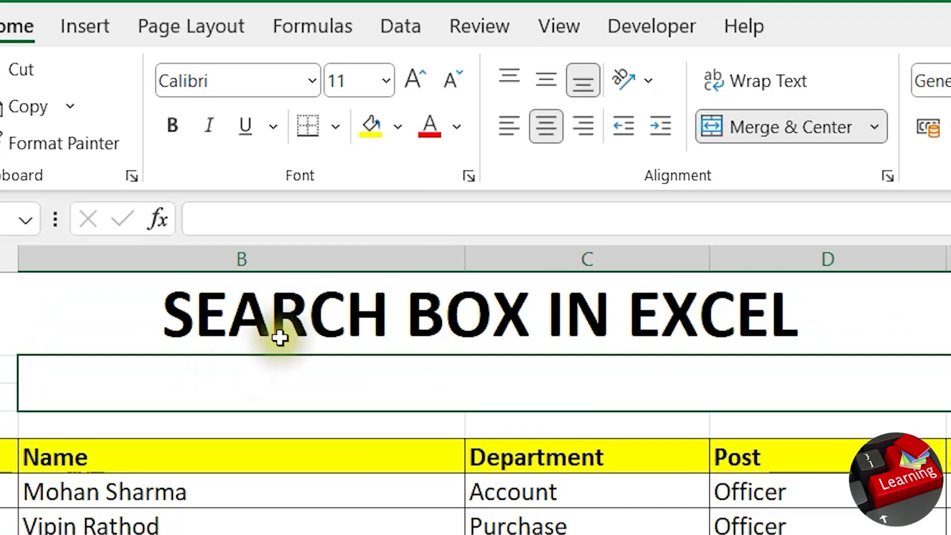
- Draw an ActiveX Text Box control over the merged B4:E5 area
left_click(657, 30)
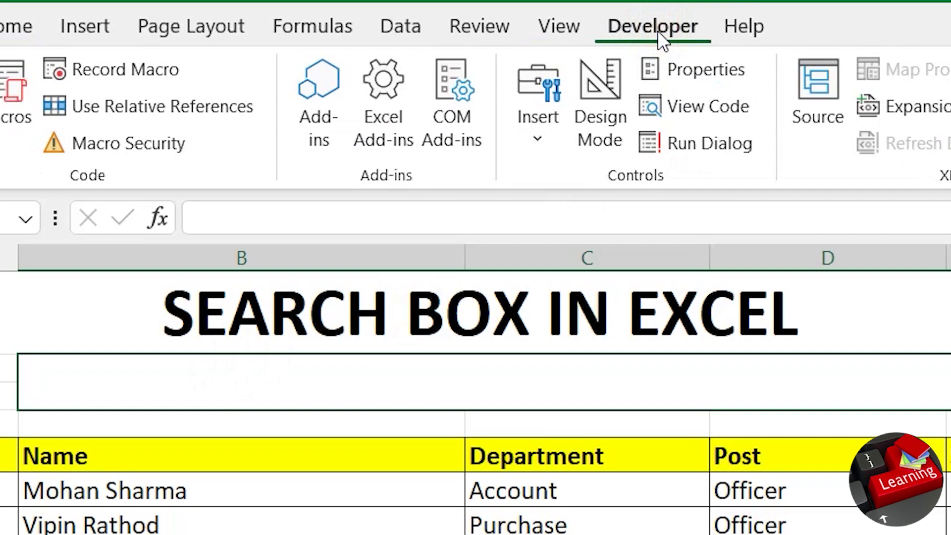
left_click(544, 155)
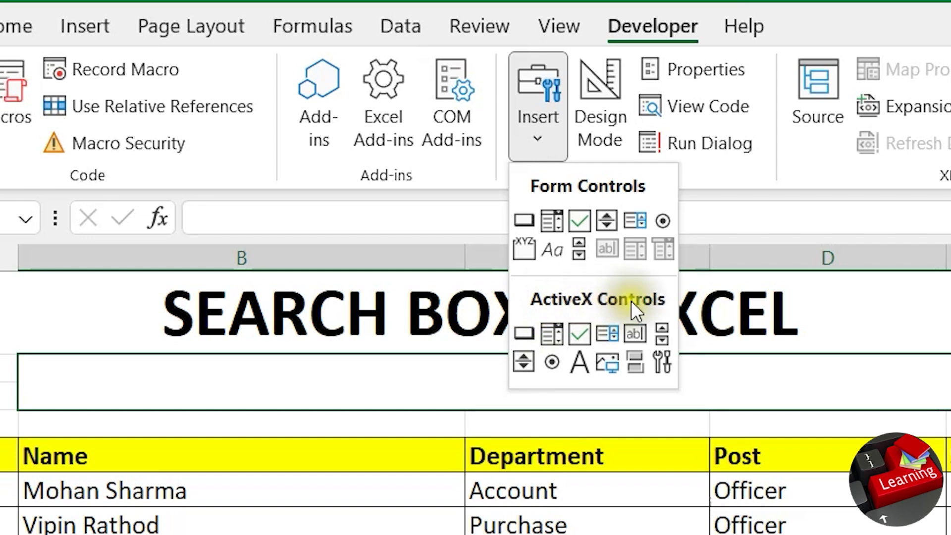
left_click(630, 329)
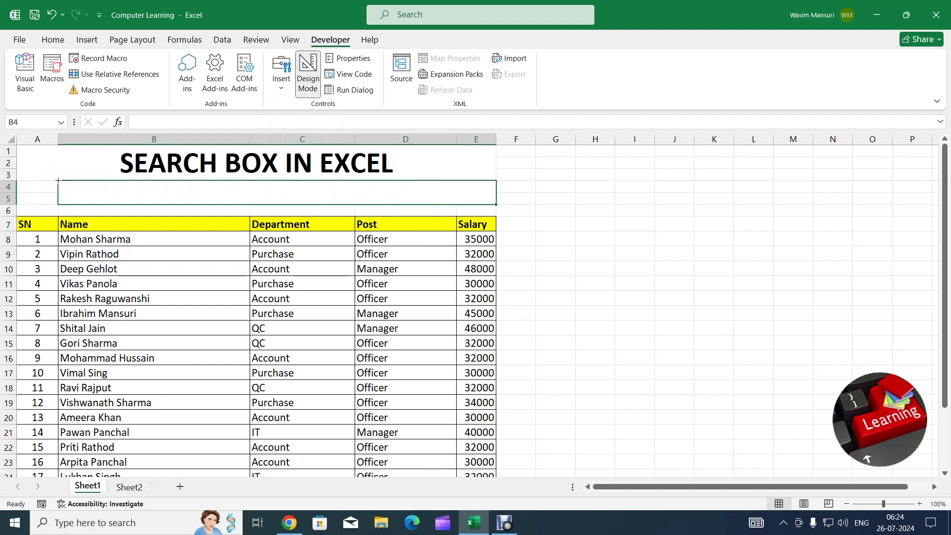
mouse_move(58, 179)
left_mouse_down()
mouse_move(97, 201)
mouse_move(494, 204)
left_mouse_up()
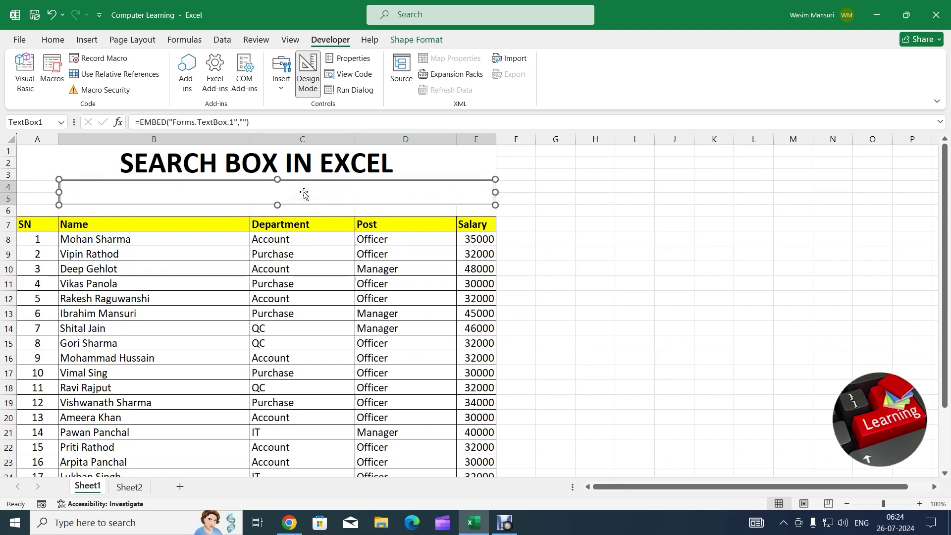
- Set TextBox1's LinkedCell property to B4 in its Properties window
right_click(304, 193)
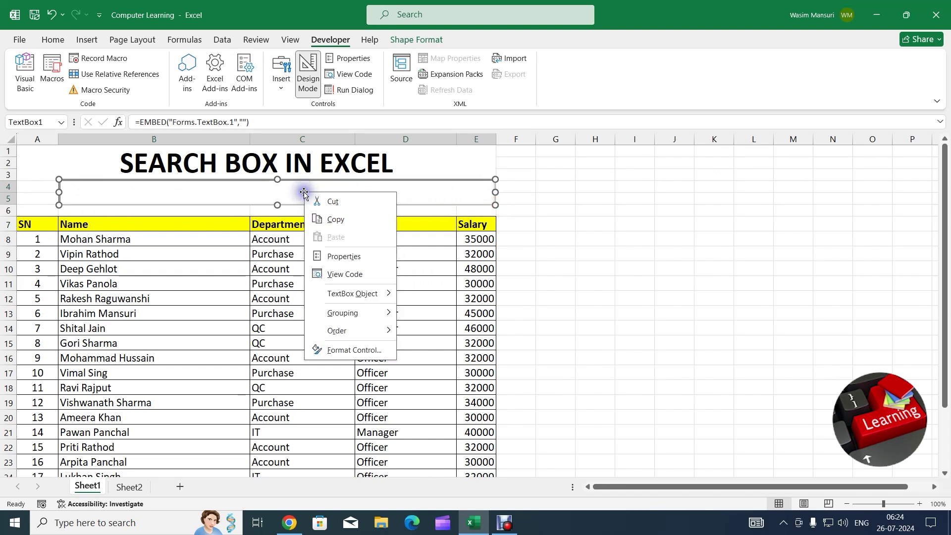
left_click(356, 257)
left_click_drag(501, 107, 531, 64)
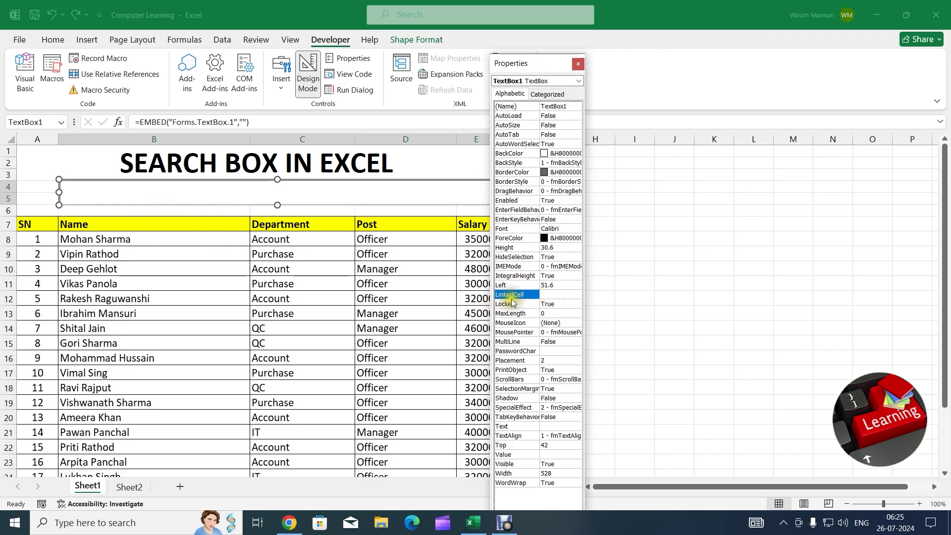
left_click(552, 294)
type("b4")
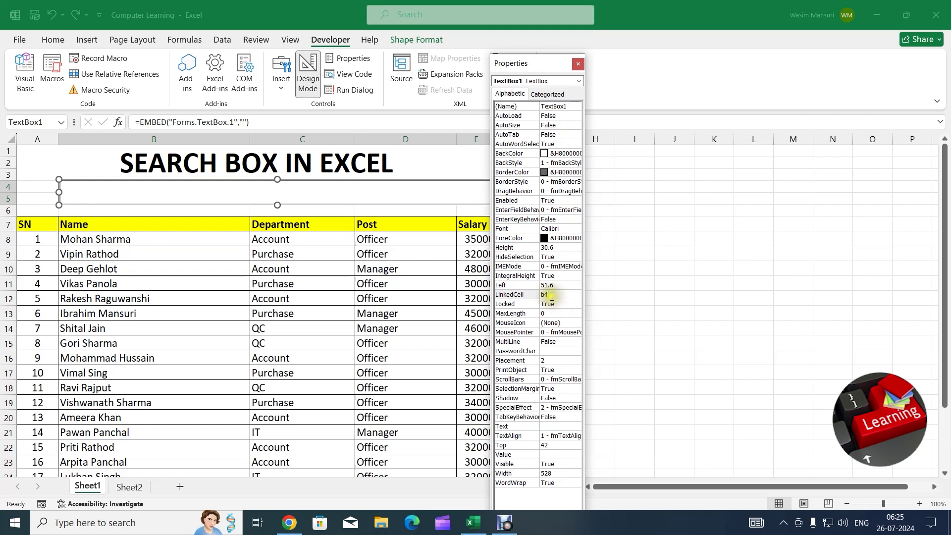
key("Return")
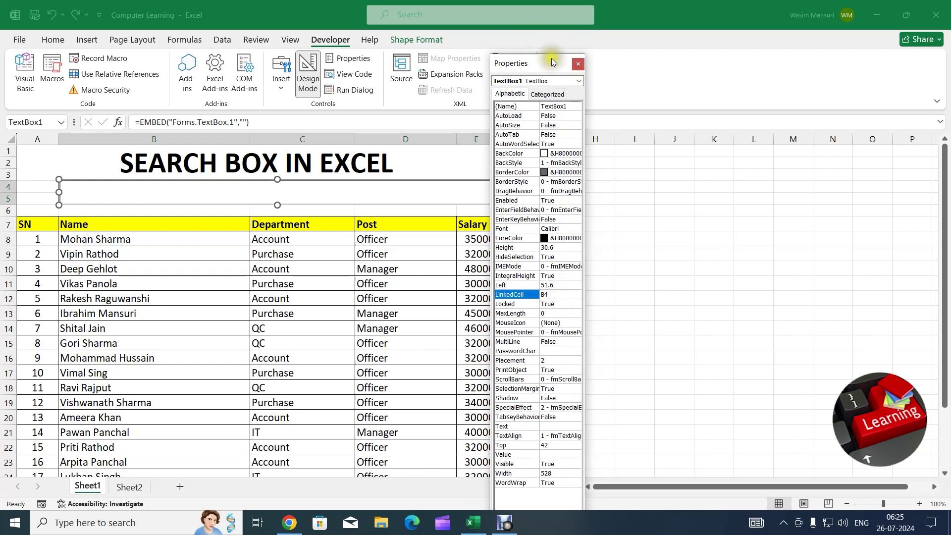
left_click(578, 64)
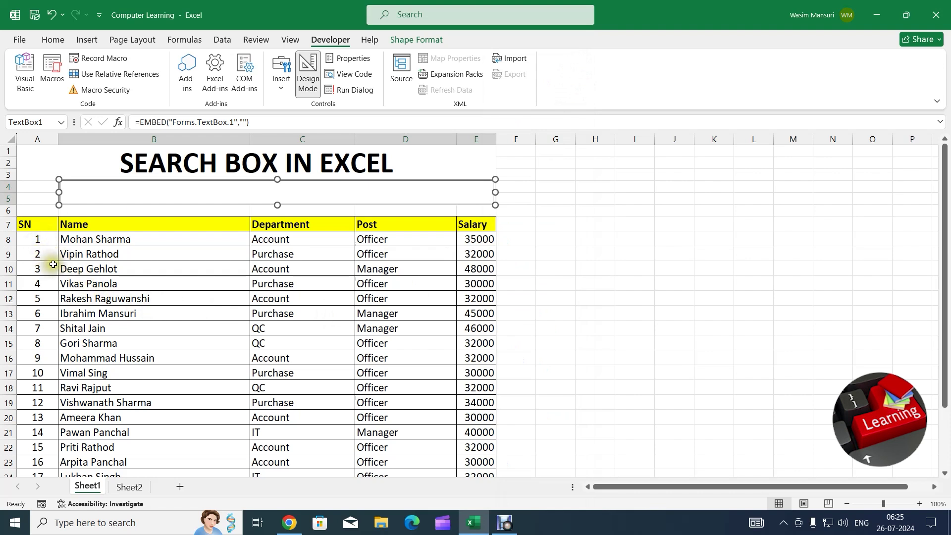
- Select the employee table starting at A7 and return to the Home tab
left_click(37, 225)
mouse_move(65, 232)
left_mouse_down()
mouse_move(304, 285)
mouse_move(387, 346)
mouse_move(447, 445)
mouse_move(474, 448)
mouse_move(475, 485)
mouse_move(461, 412)
left_mouse_up()
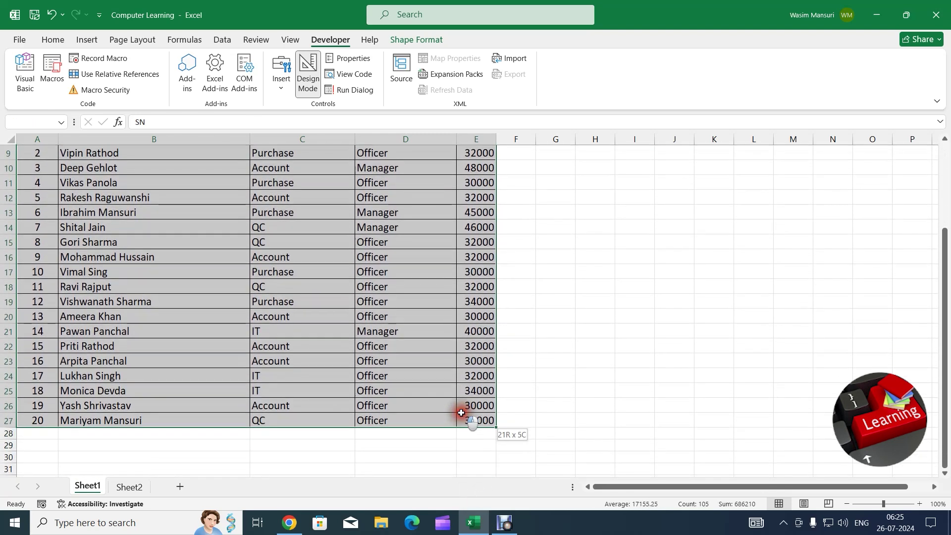
scroll(424, 390, "up", 2)
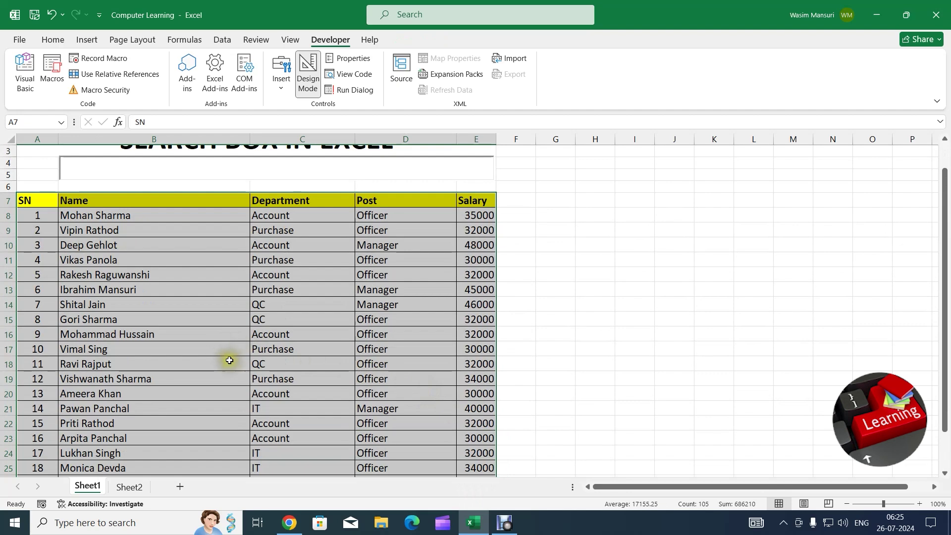
scroll(218, 341, "up", 1)
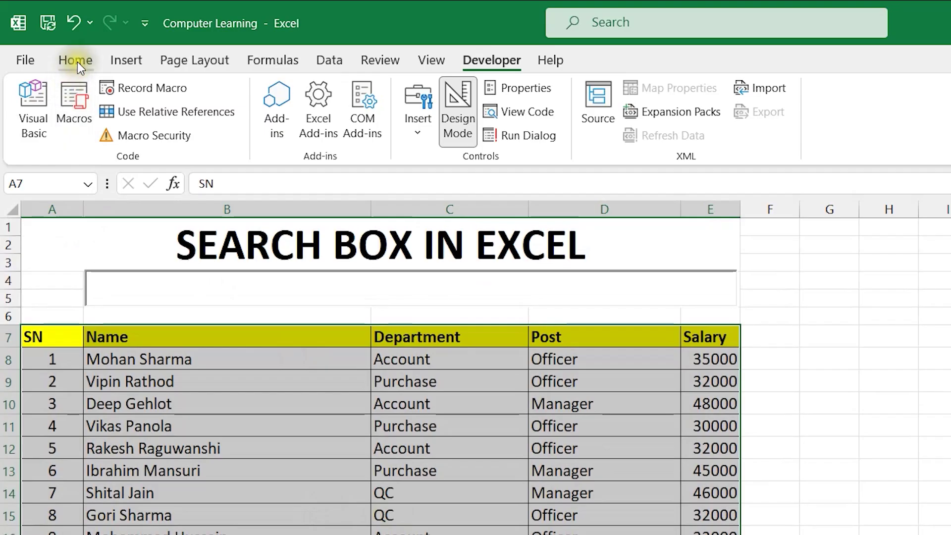
left_click(75, 60)
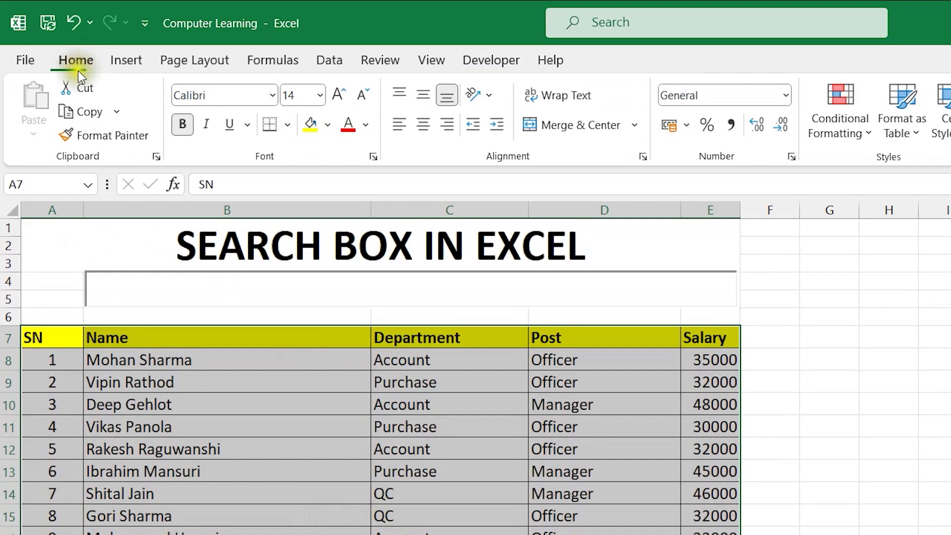
- Create a New Formatting Rule of type 'Use a formula to determine which cells to format'
left_click(866, 135)
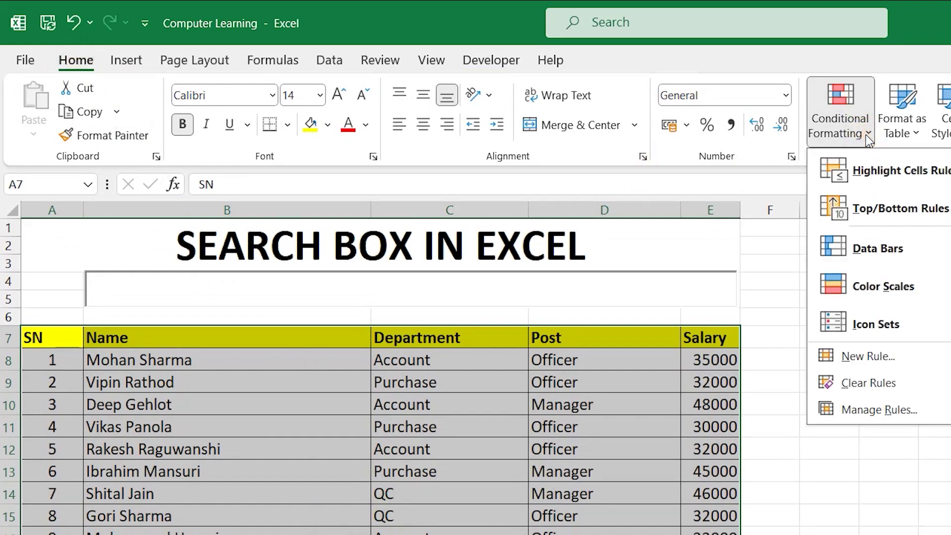
left_click(863, 357)
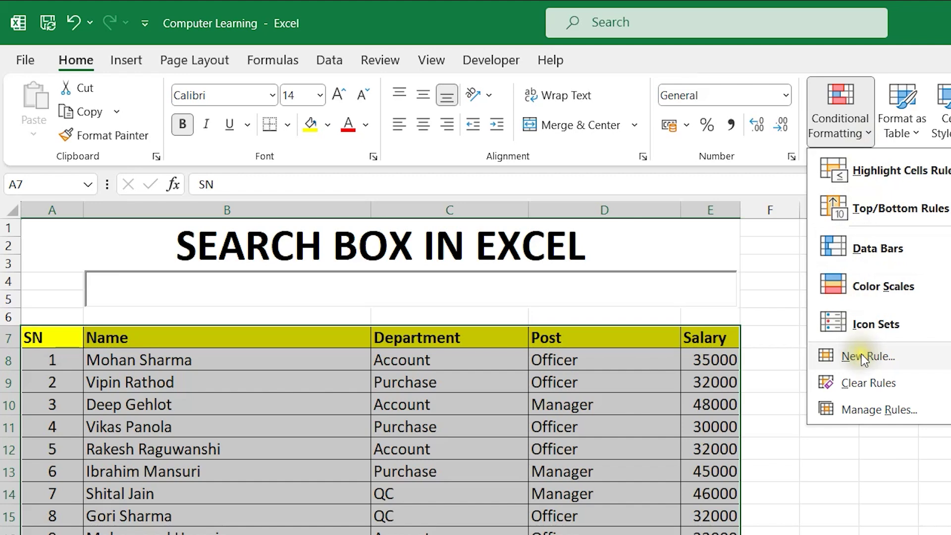
left_click(864, 357)
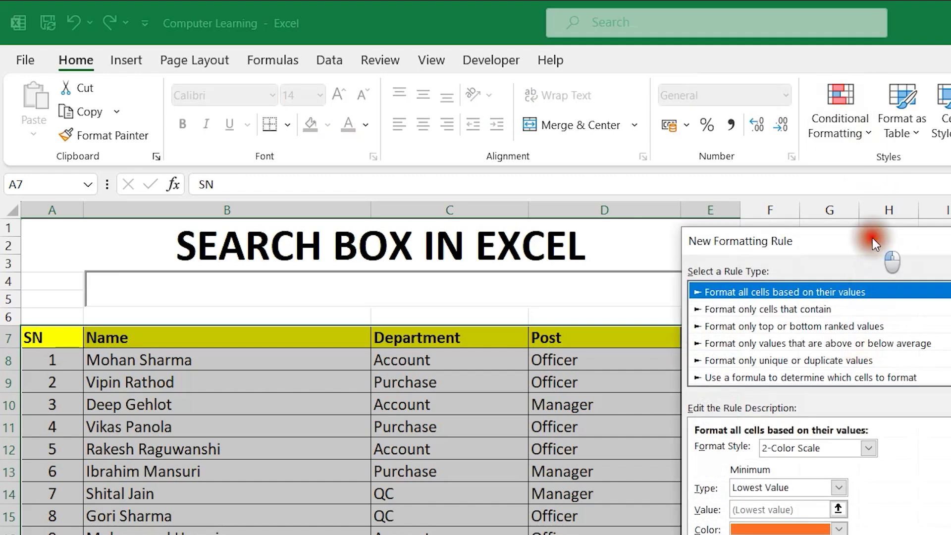
left_click_drag(874, 241, 661, 203)
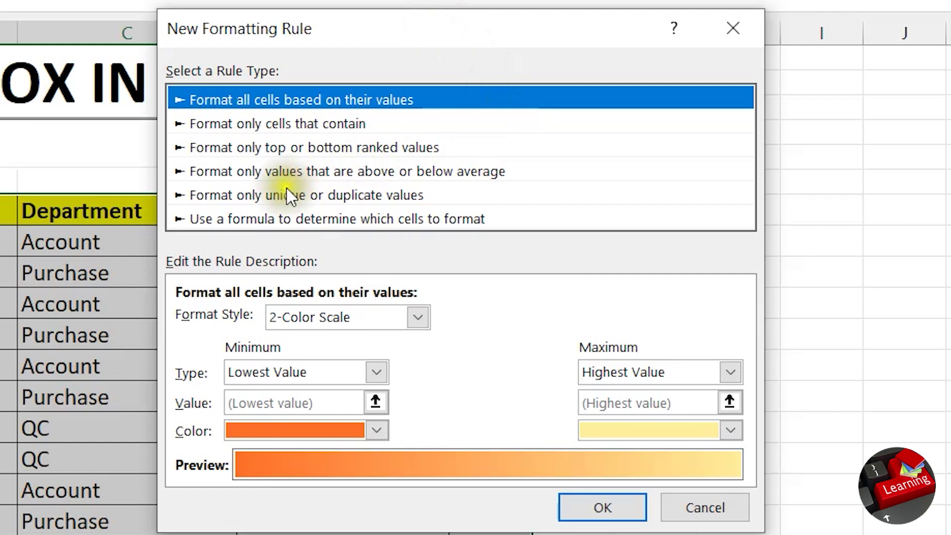
left_click(243, 220)
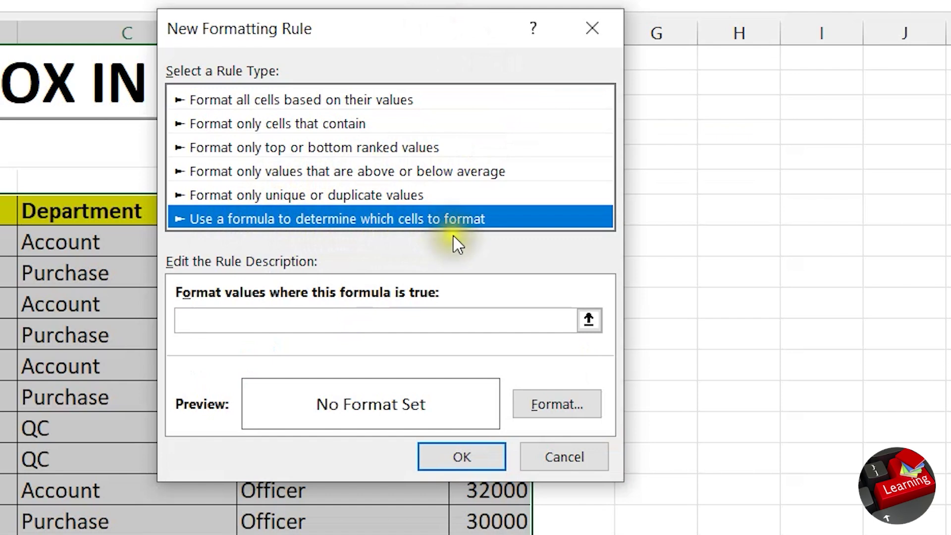
left_click(228, 320)
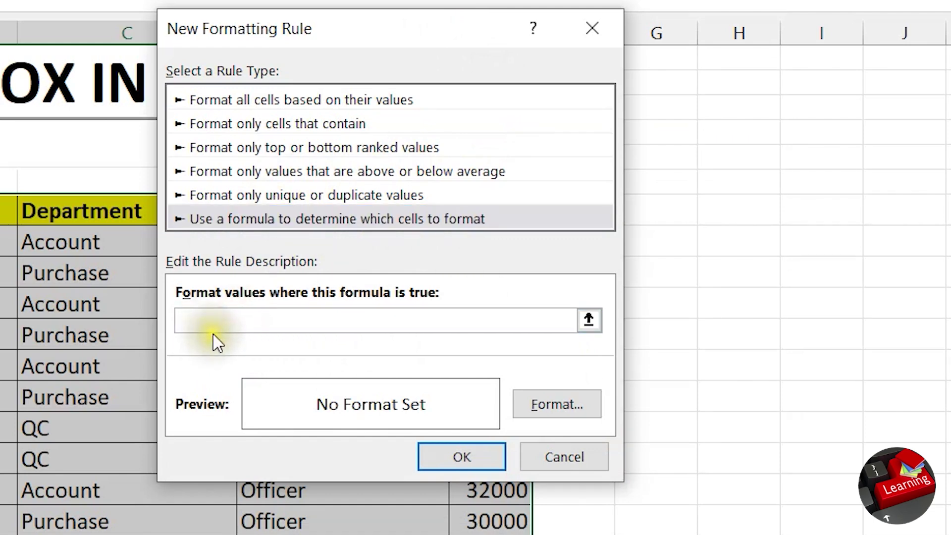
- Enter the rule formula =AND(SEARCH($B$4,A7),$B$4<>"")
left_click_drag(402, 41, 646, 3)
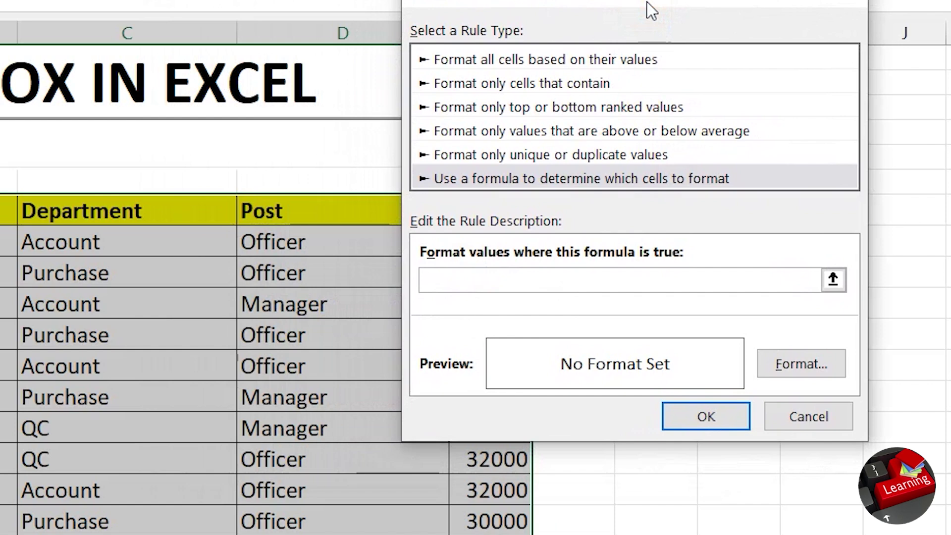
type("=A")
type("ND(")
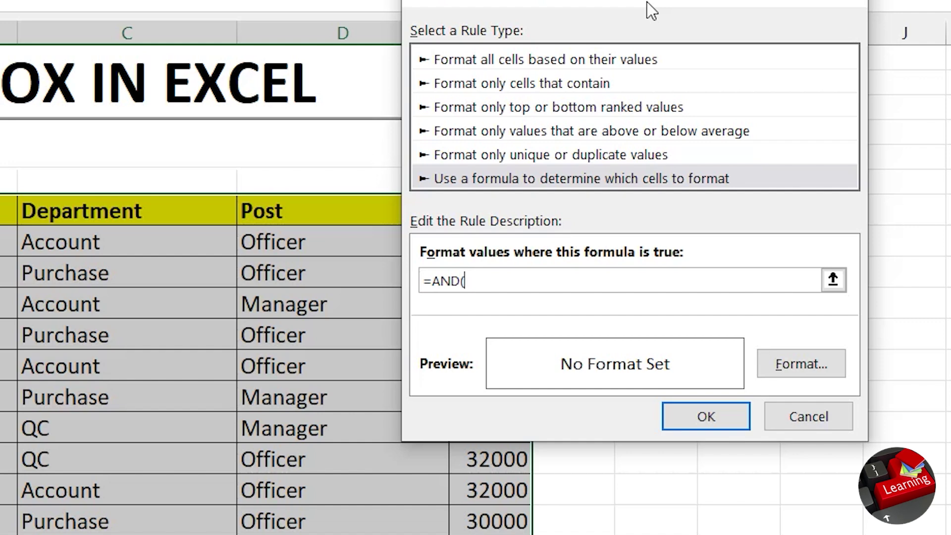
type("SEA")
type("RCH")
type("(")
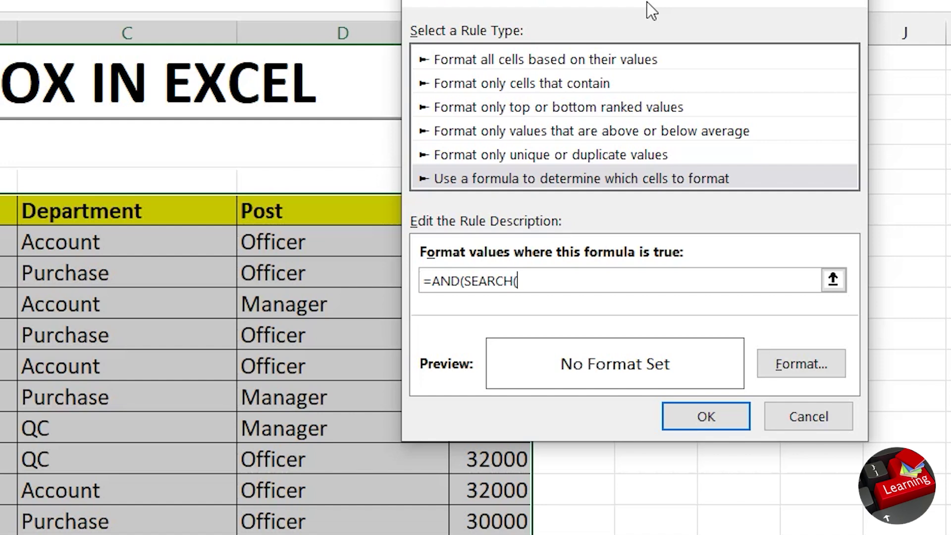
type("$")
type("B")
type("$")
type("4")
type(",")
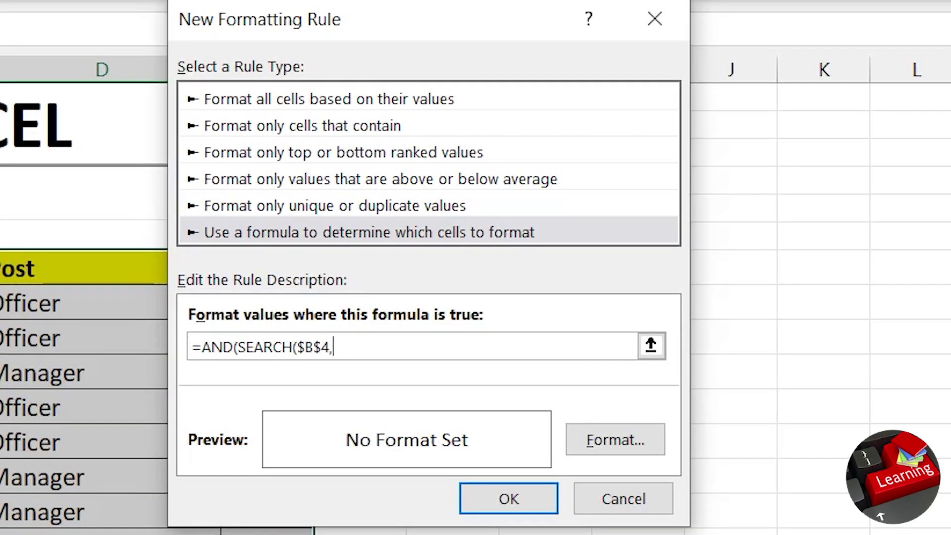
type("A7")
type(")")
type(",")
type("$")
type("B")
type("$")
type("4")
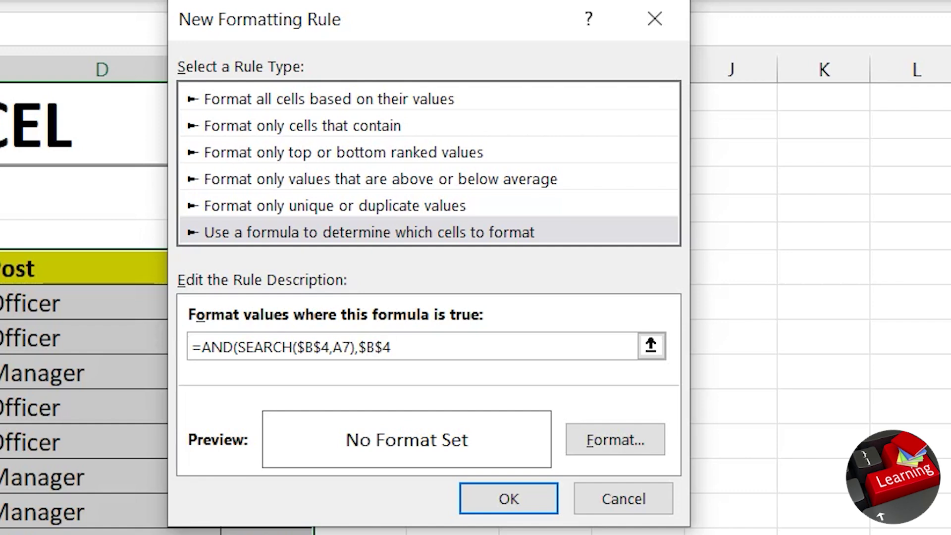
type("<")
type(">")
type("\"\"")
type(")")
- Give the rule a green fill and save it
left_click(620, 439)
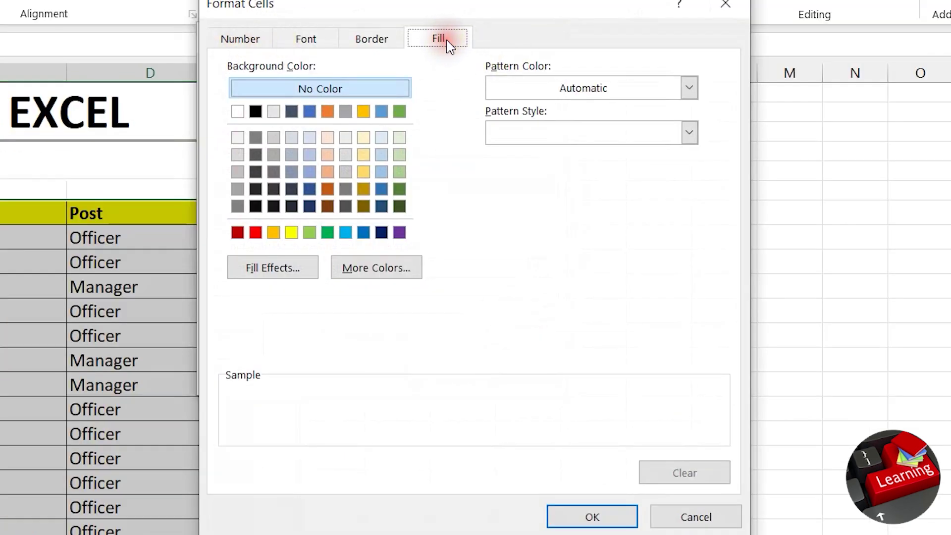
left_click(328, 232)
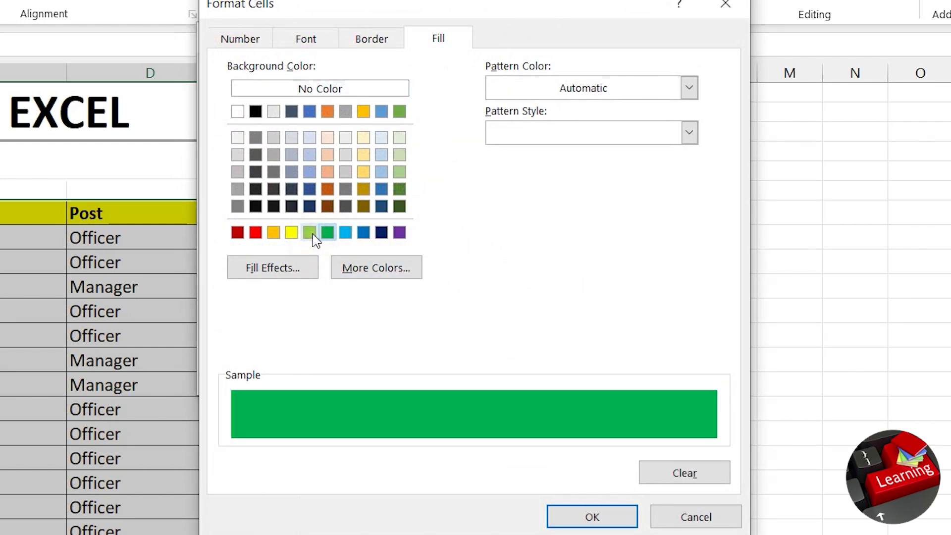
left_click(599, 518)
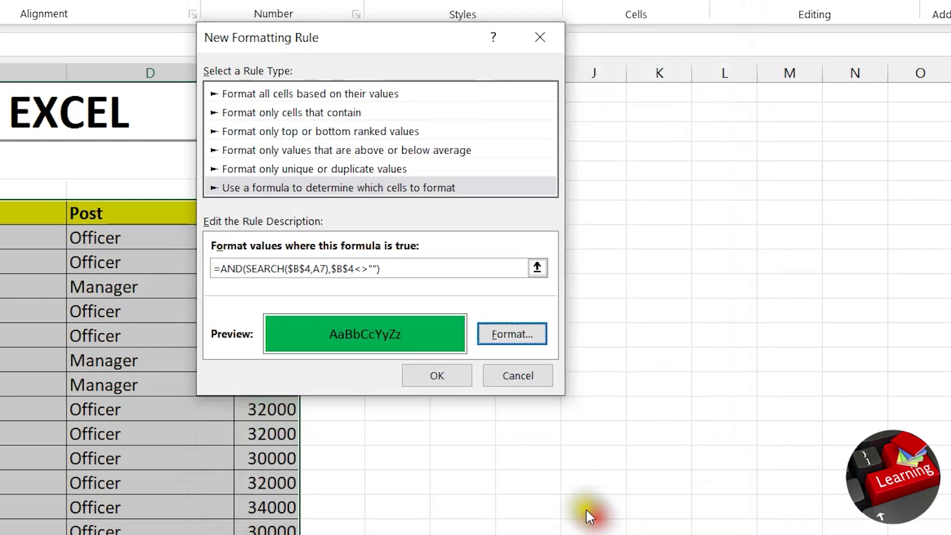
left_click(439, 377)
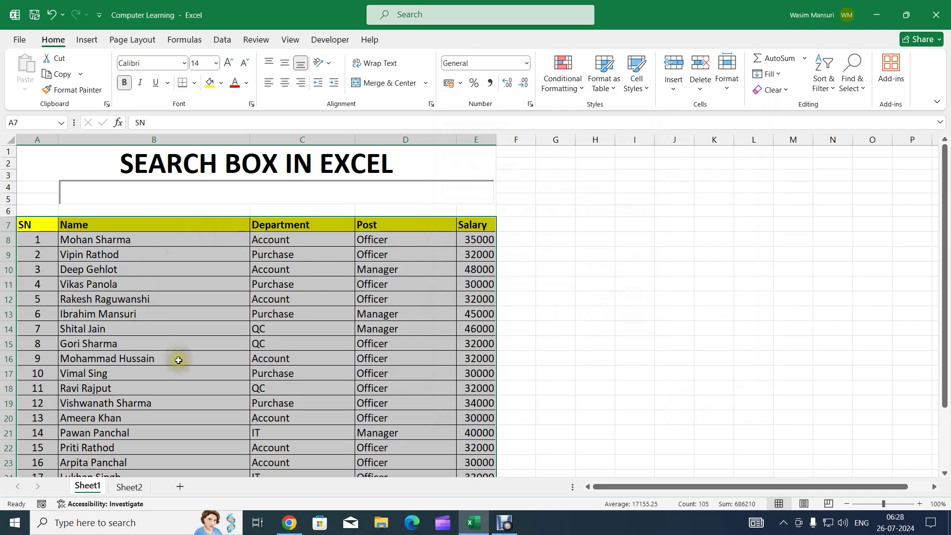
- Turn off Design Mode on the Developer tab and click into the search text box
left_click(124, 197)
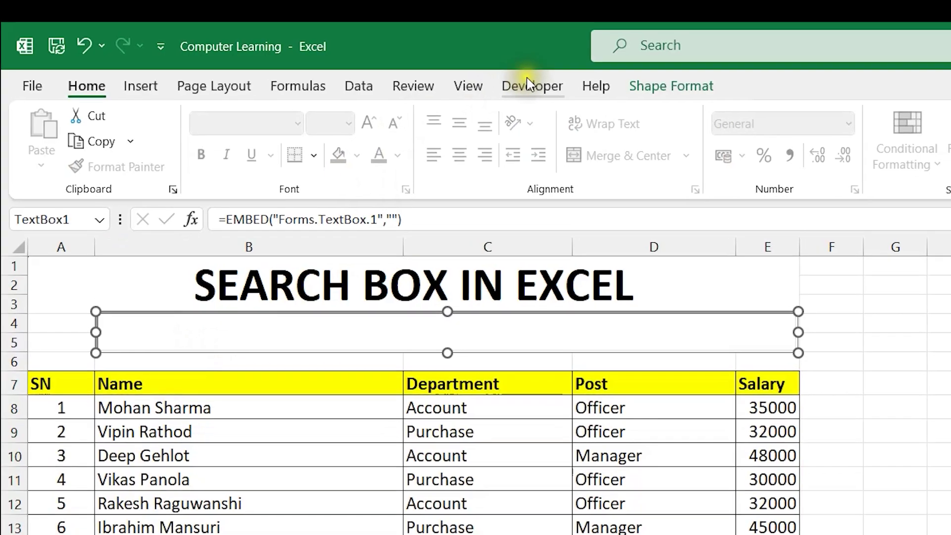
left_click(322, 40)
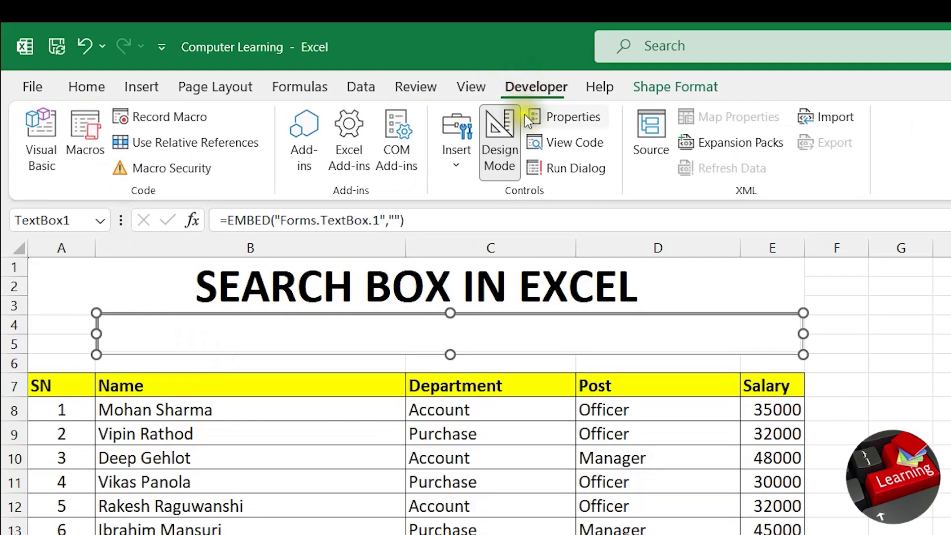
left_click(494, 138)
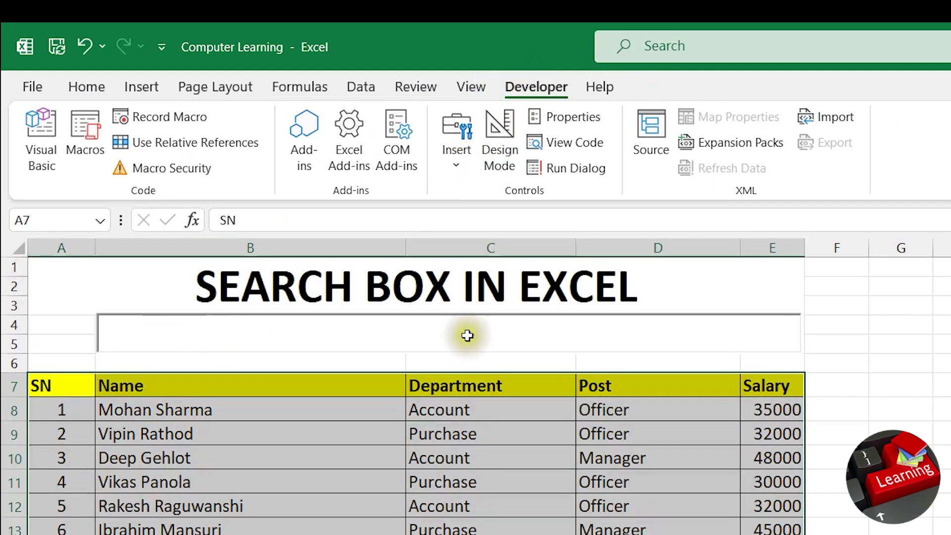
left_click(173, 339)
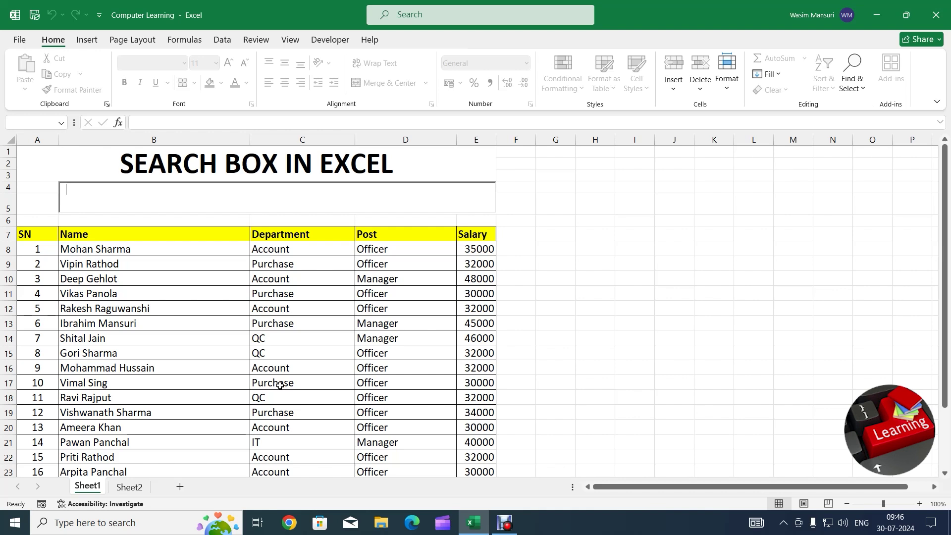
type("offi")
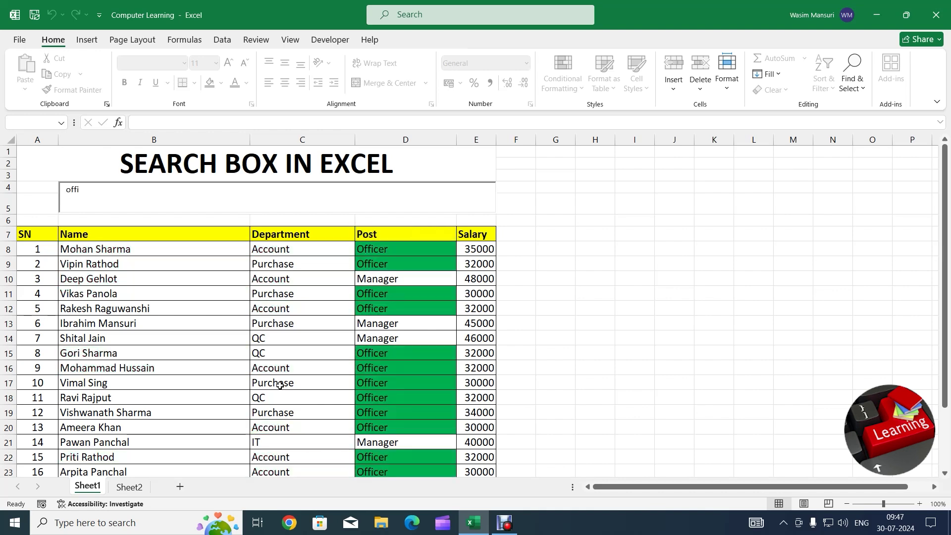
type("cer")
key("BackSpace")
key("BackSpace")
key("BackSpace")
key("BackSpace")
key("BackSpace")
key("BackSpace")
key("BackSpace")
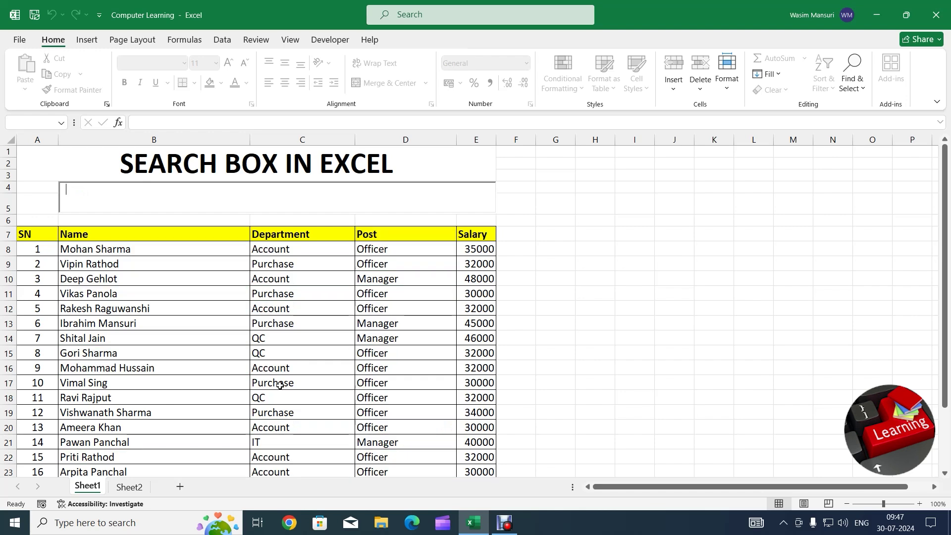